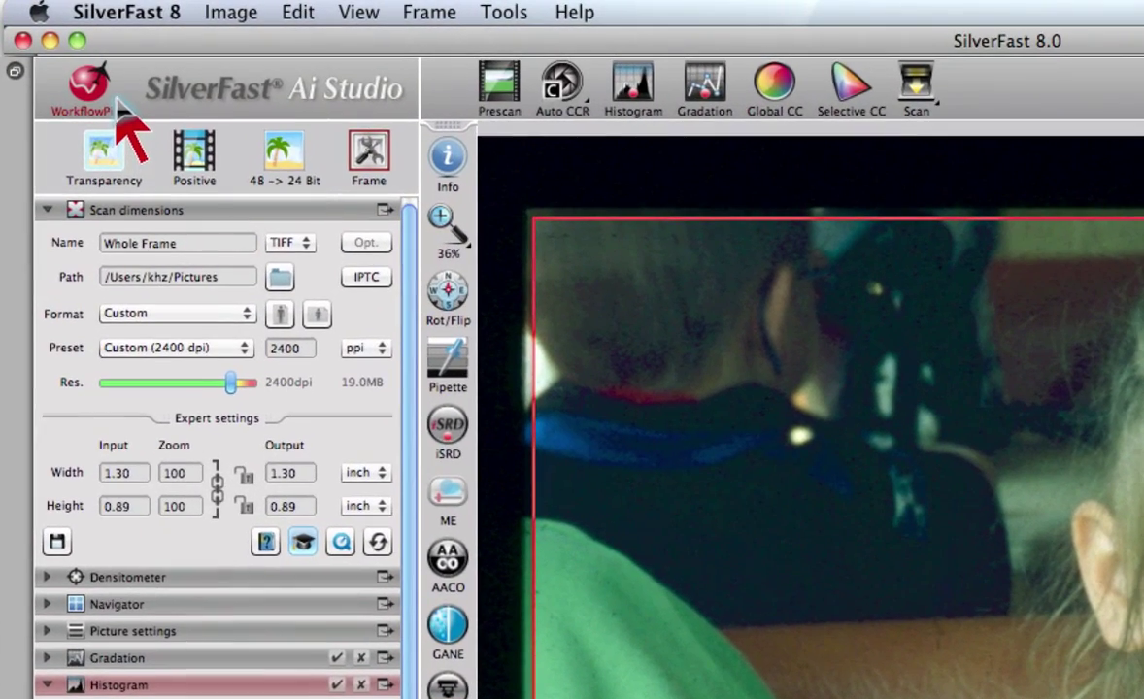
Enter WorkflowPilot mode for the Slide scan, starting at the Resolution step.
left_click(109, 103)
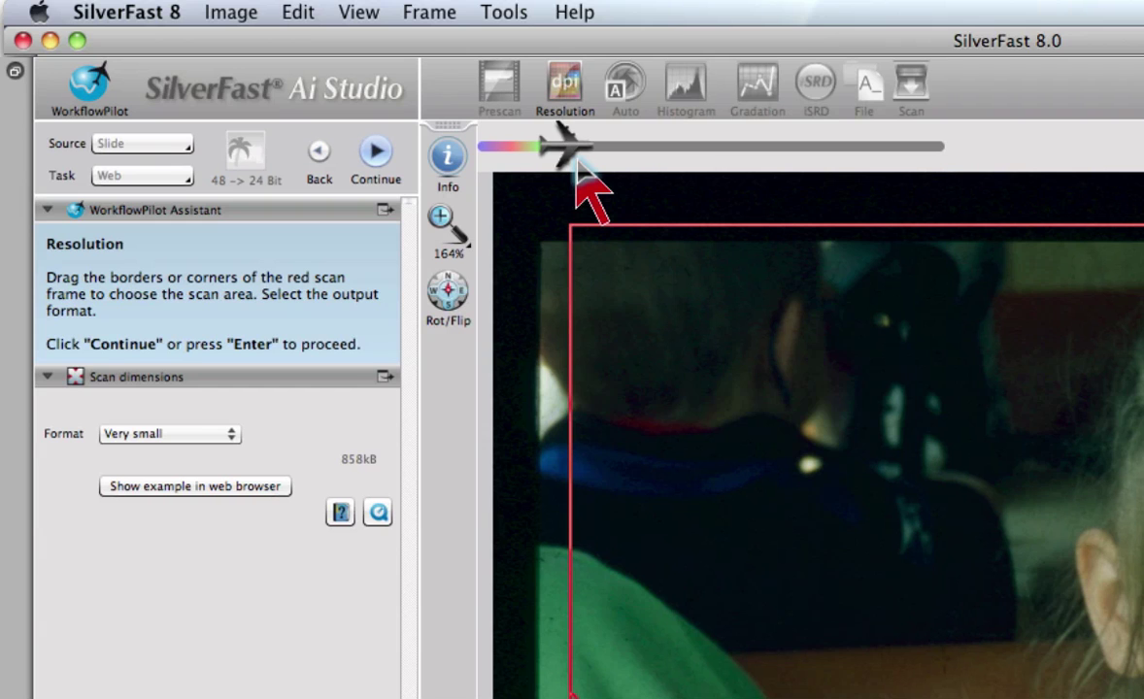
Advance WorkflowPilot from the Resolution step to Auto correction.
key("Return")
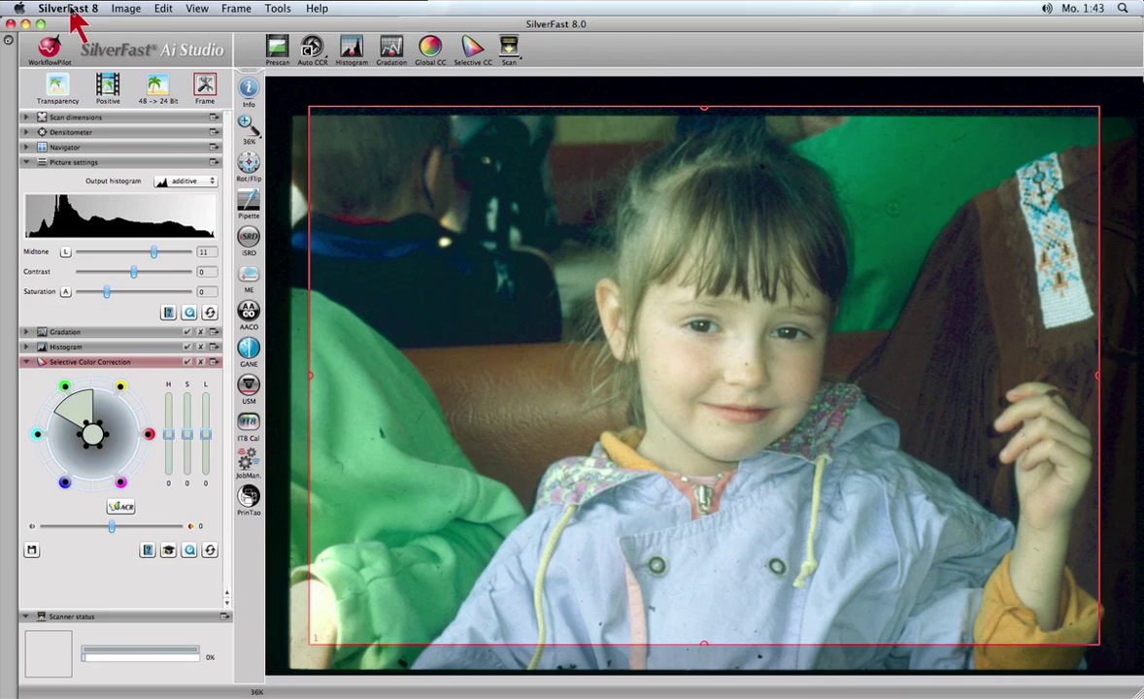
Browse the SilverFast 8 menus across Image, Frame, Tools and Help.
left_click(71, 9)
mouse_move(125, 12)
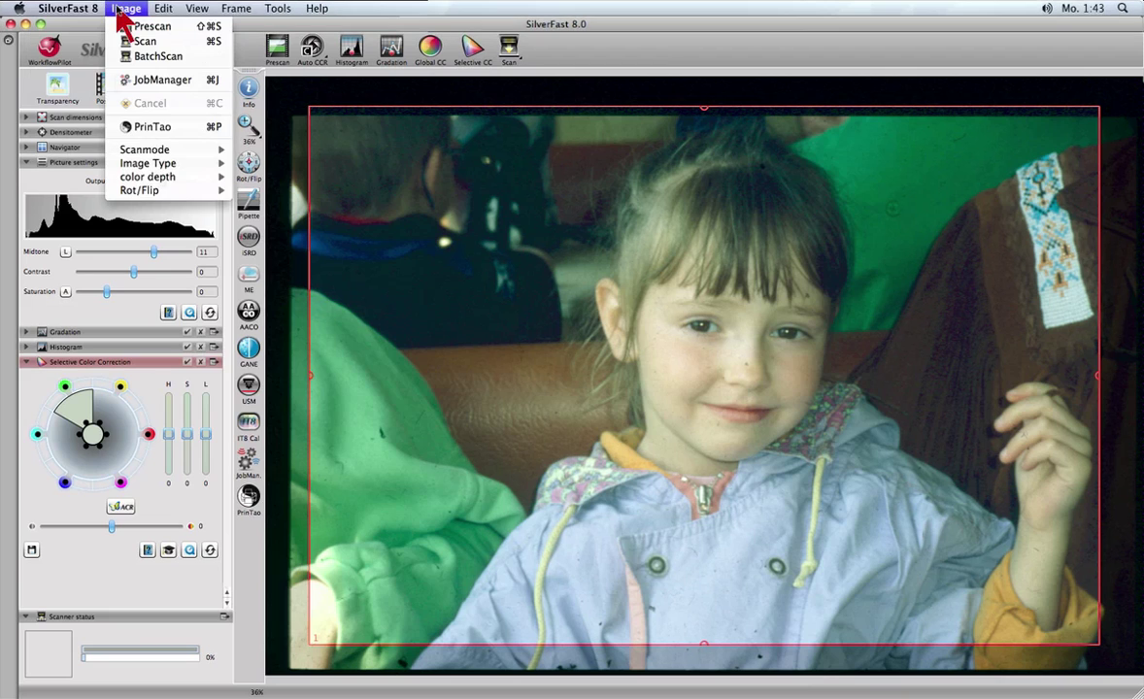
mouse_move(227, 14)
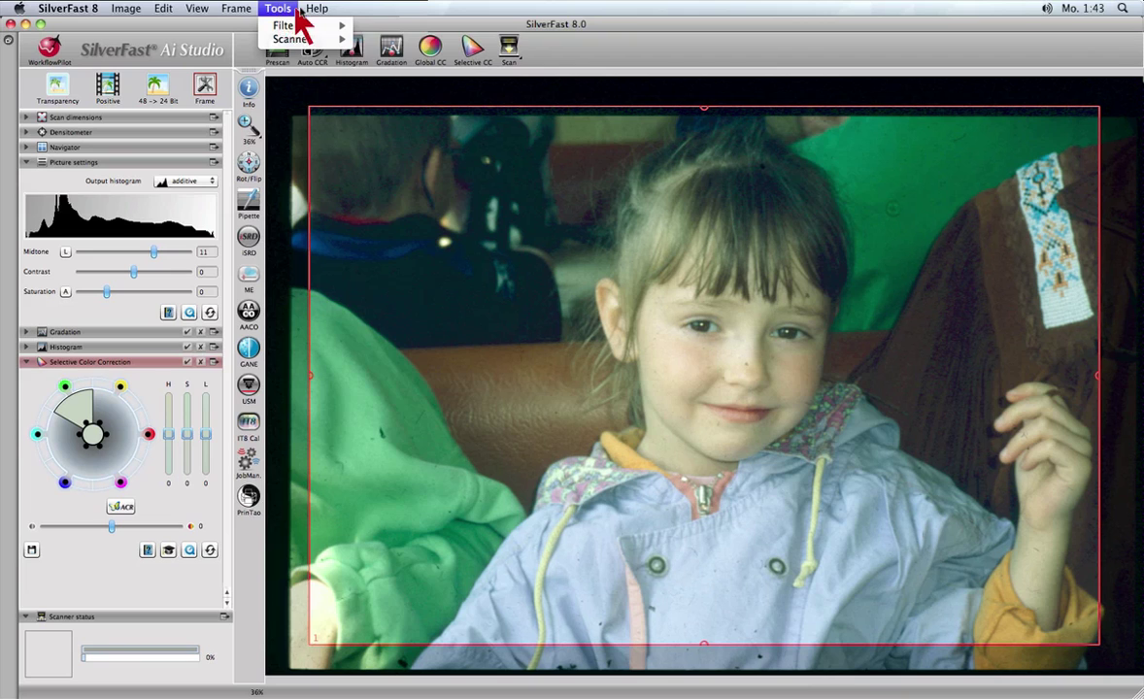
mouse_move(315, 12)
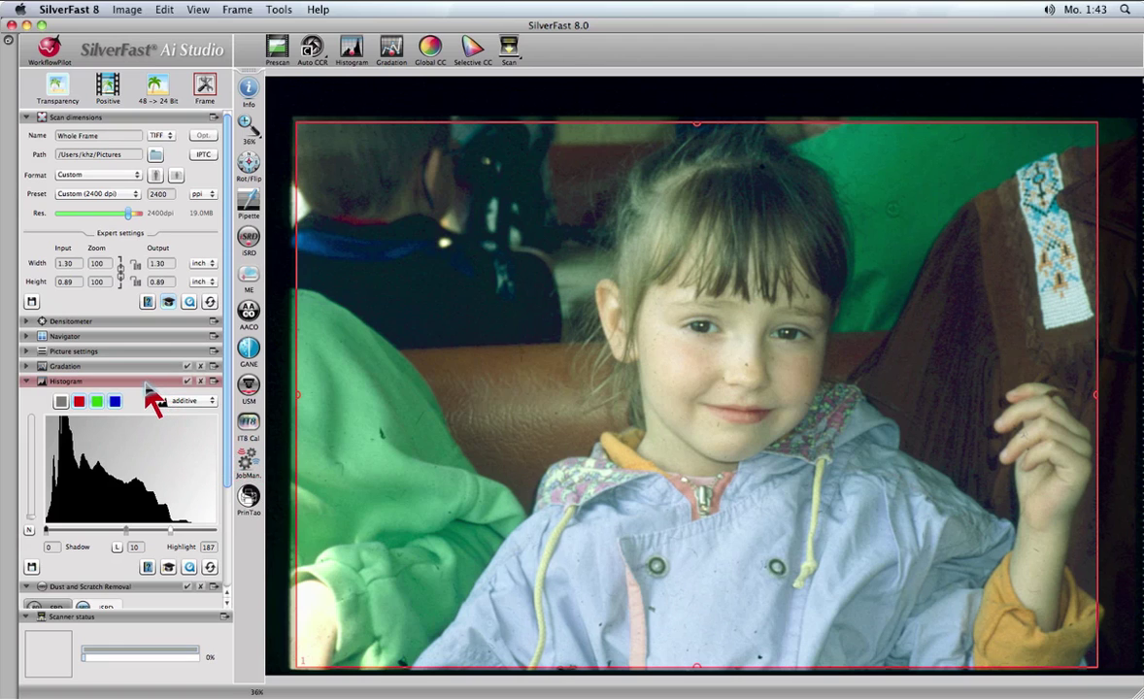
Float the Histogram panel, dock it, float it again, collapse it and return it to the sidebar.
left_click_drag(147, 385, 425, 129)
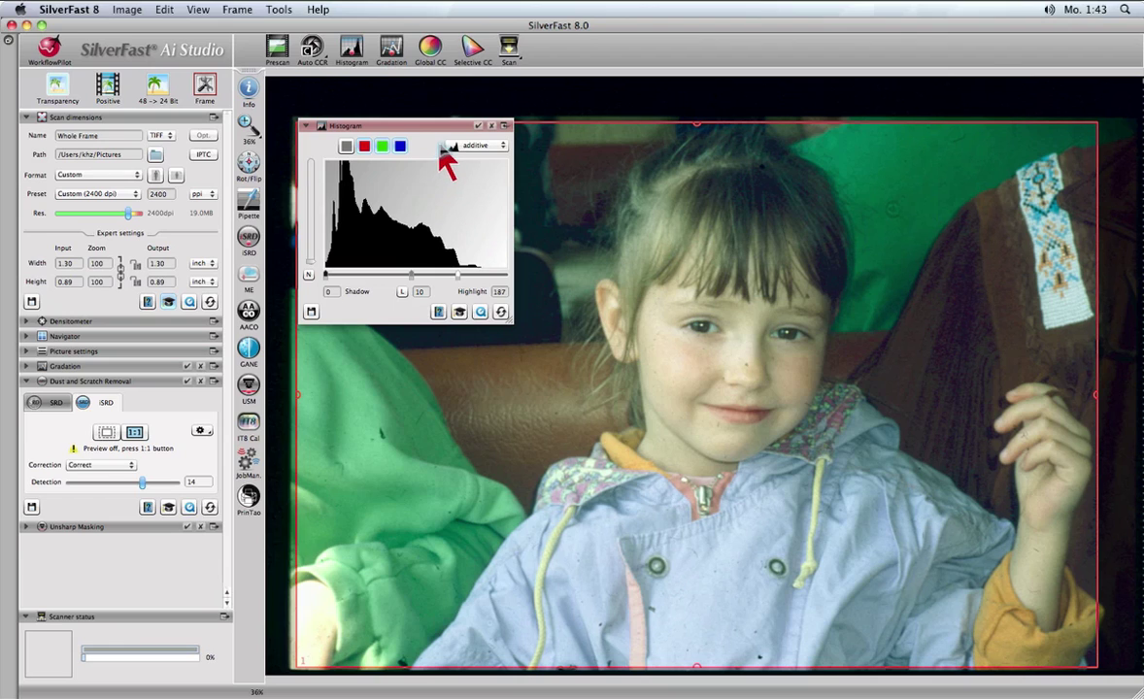
left_click(504, 128)
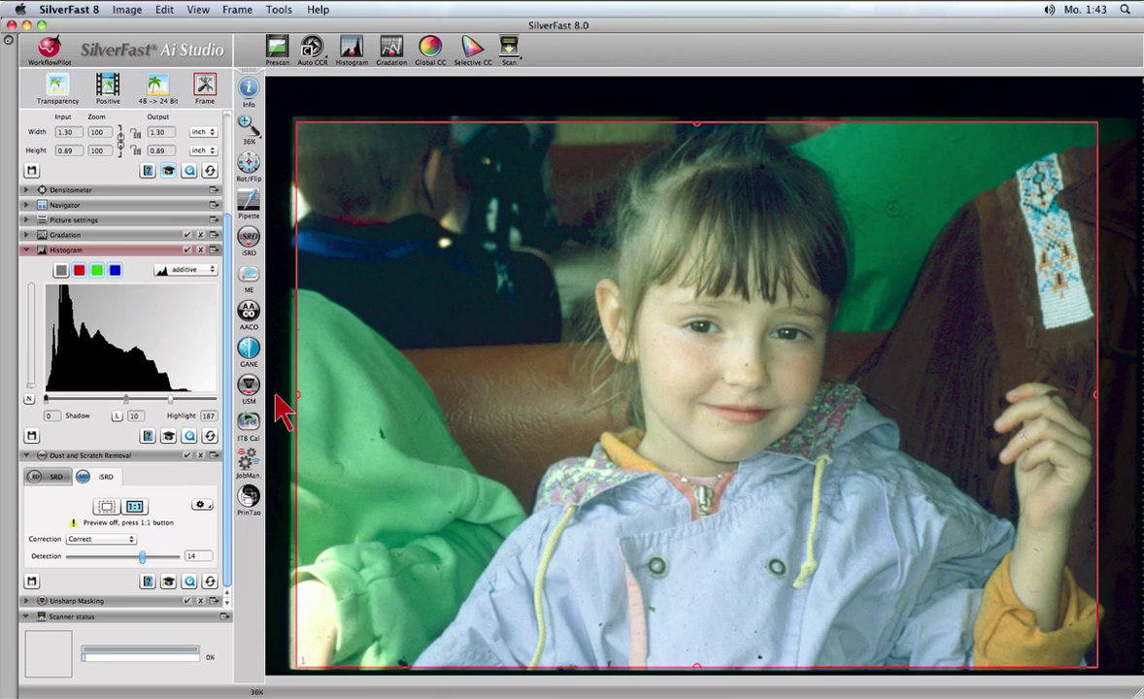
left_click_drag(133, 251, 391, 133)
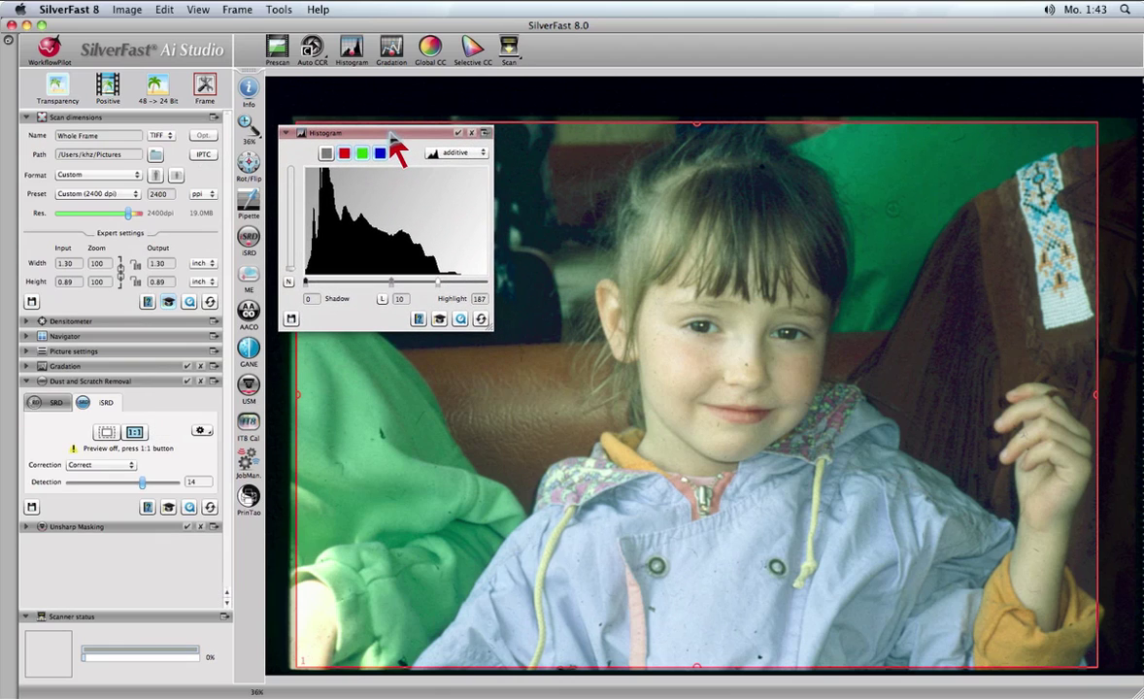
left_click(287, 138)
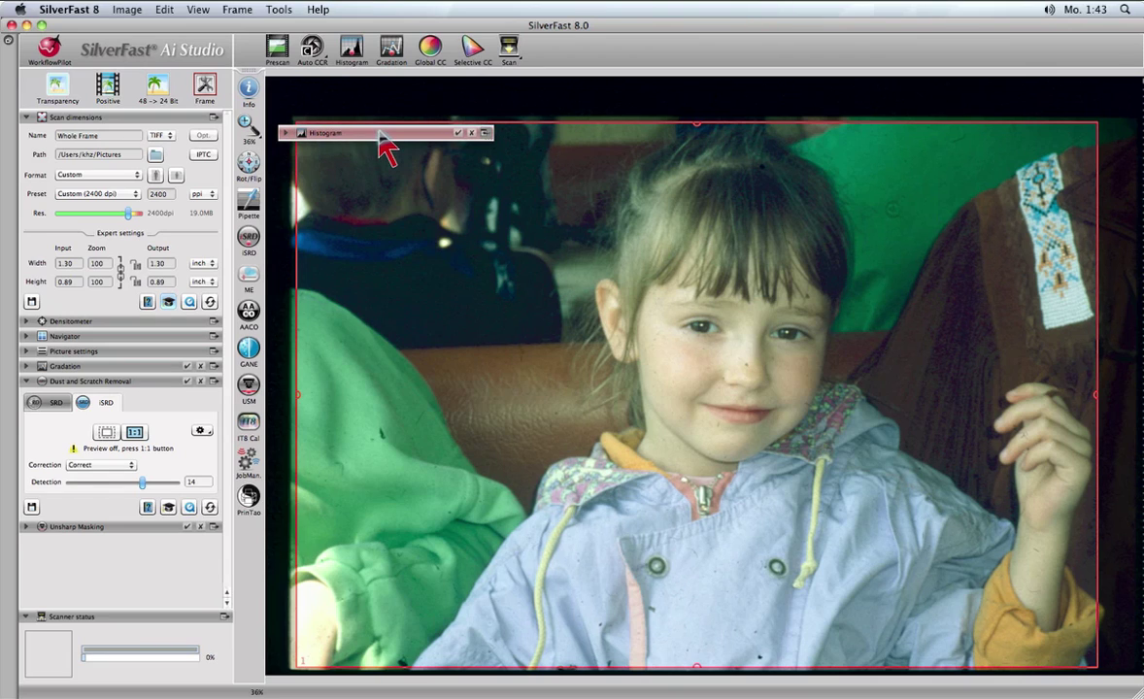
left_click(484, 133)
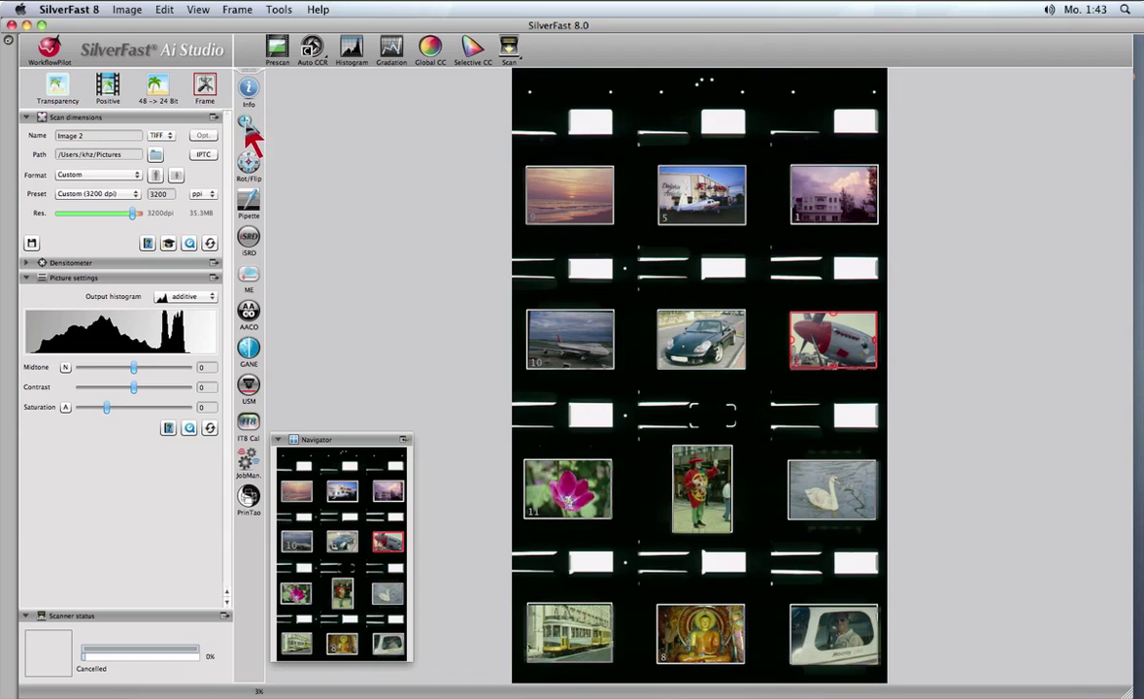
Zoom in on the airplane slide and scan it at 3200 dpi, then preview the tulip slide.
left_click(245, 122)
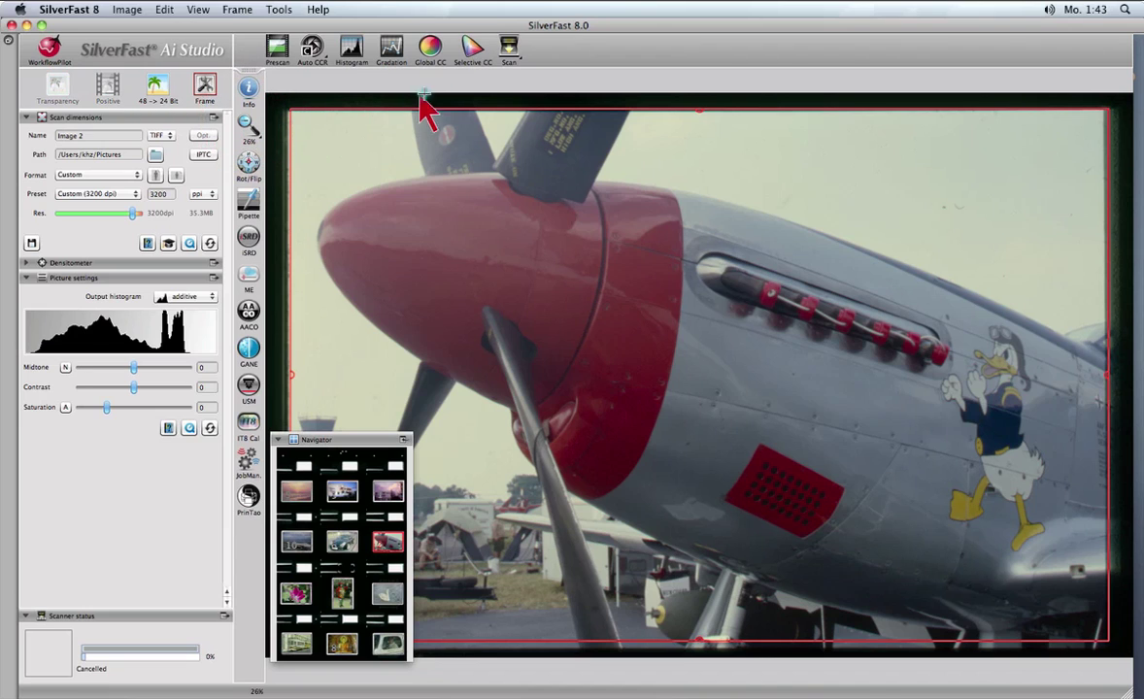
left_click(512, 56)
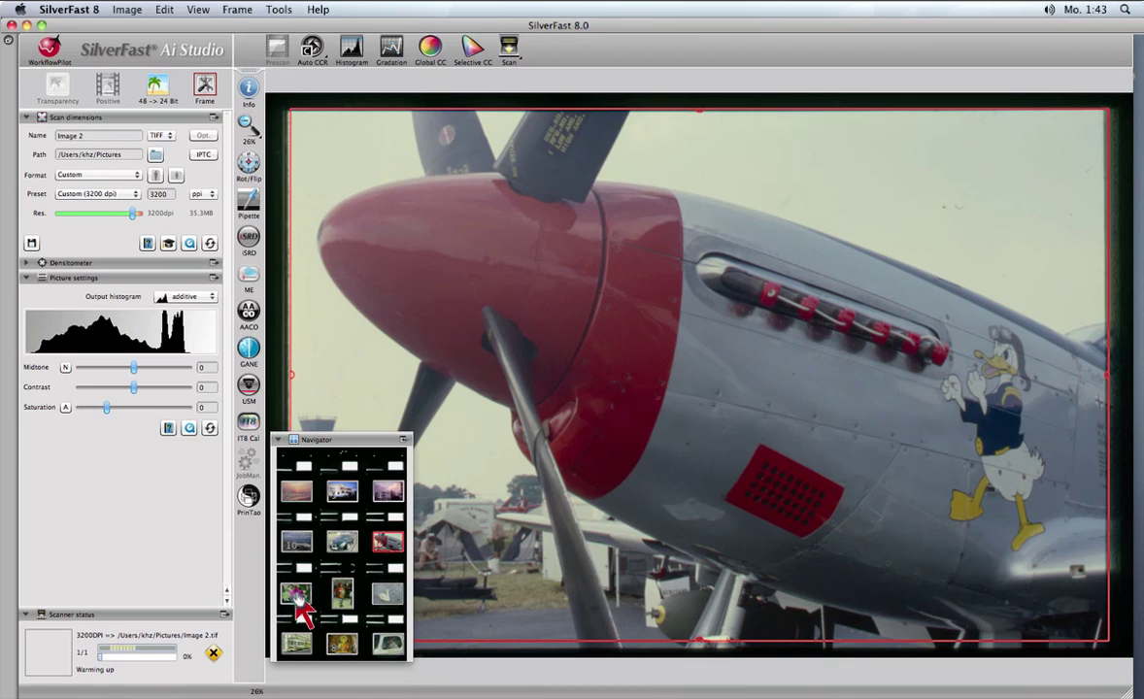
left_click(298, 596)
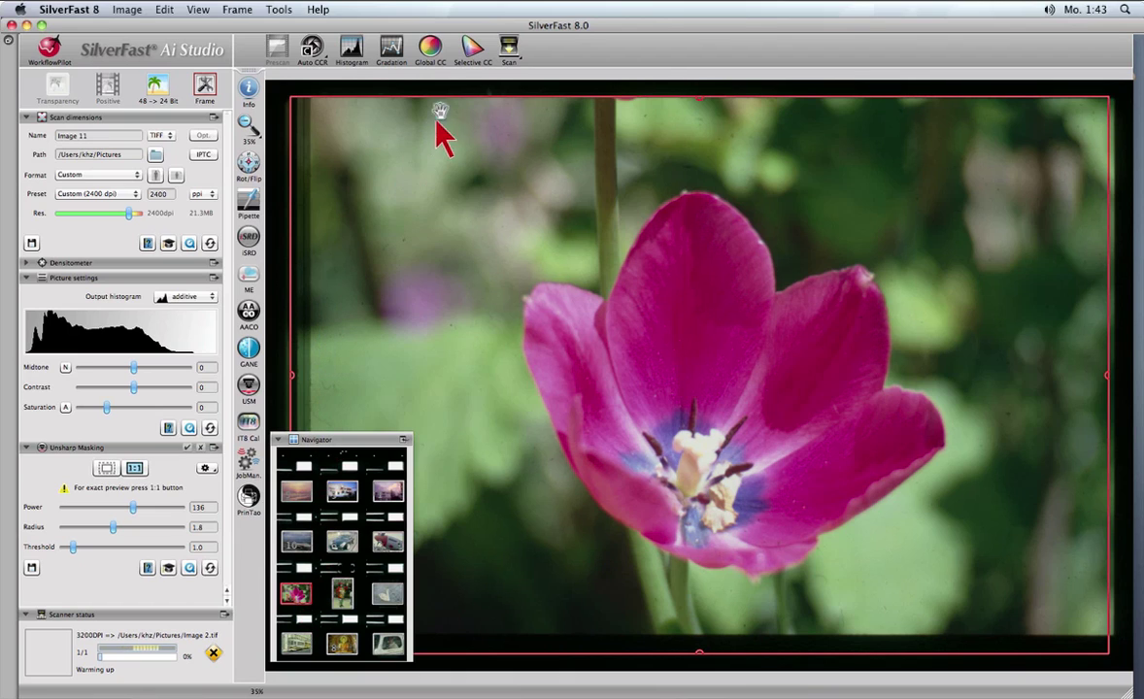
With Selective CC, pick the tulip's magenta petal colour and shift its hue toward red.
left_click(476, 66)
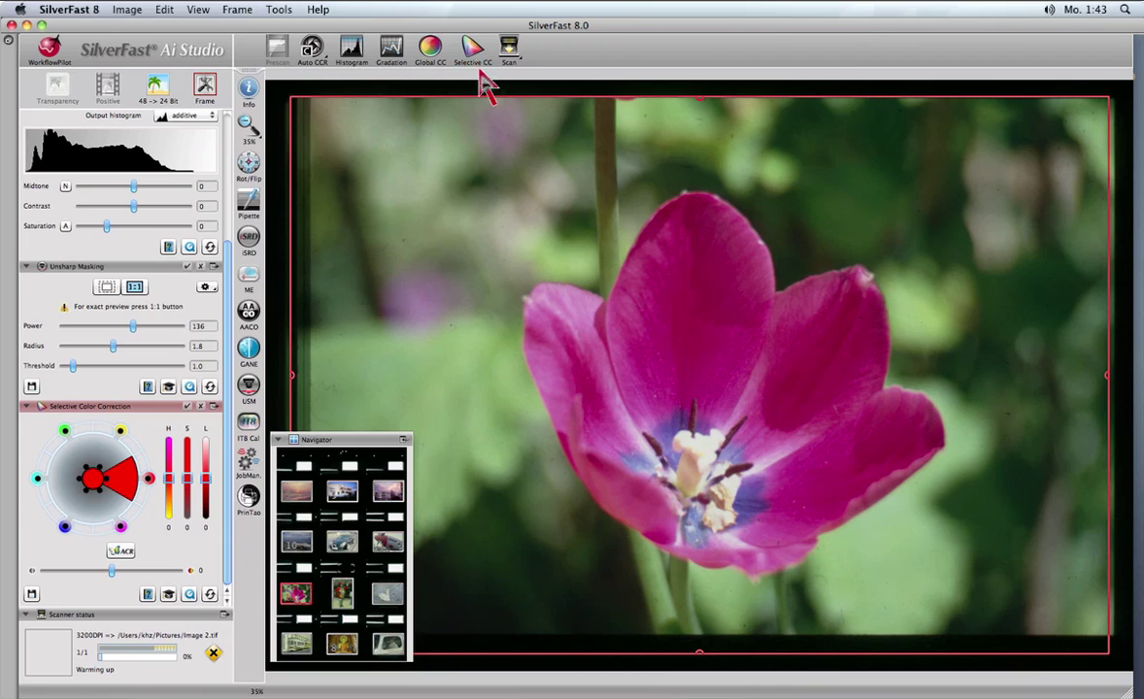
left_click(685, 356)
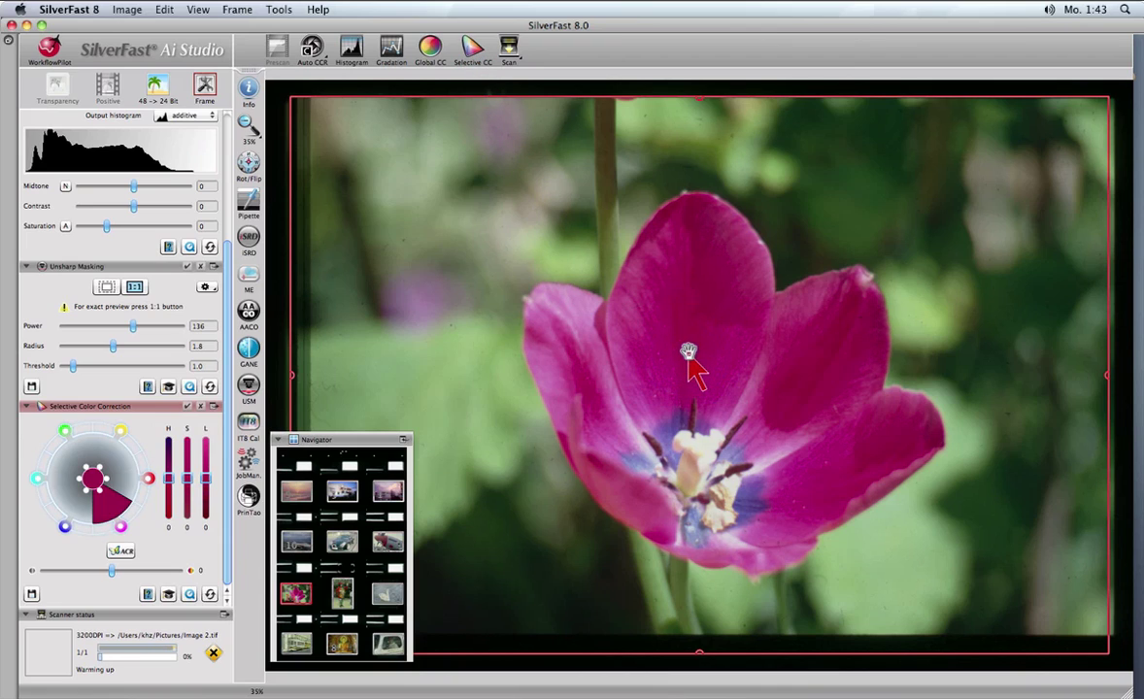
left_click_drag(169, 479, 168, 529)
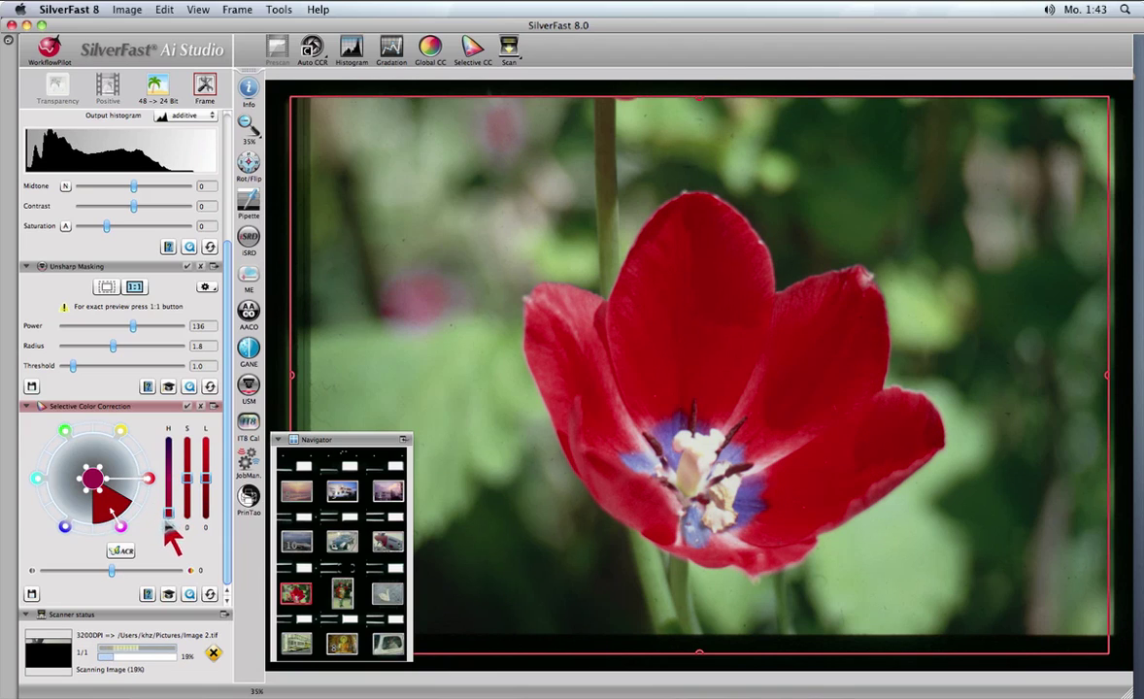
Nudge the gradation midtone, then show separate RGB histograms and shift the green midtone slightly.
left_click(390, 53)
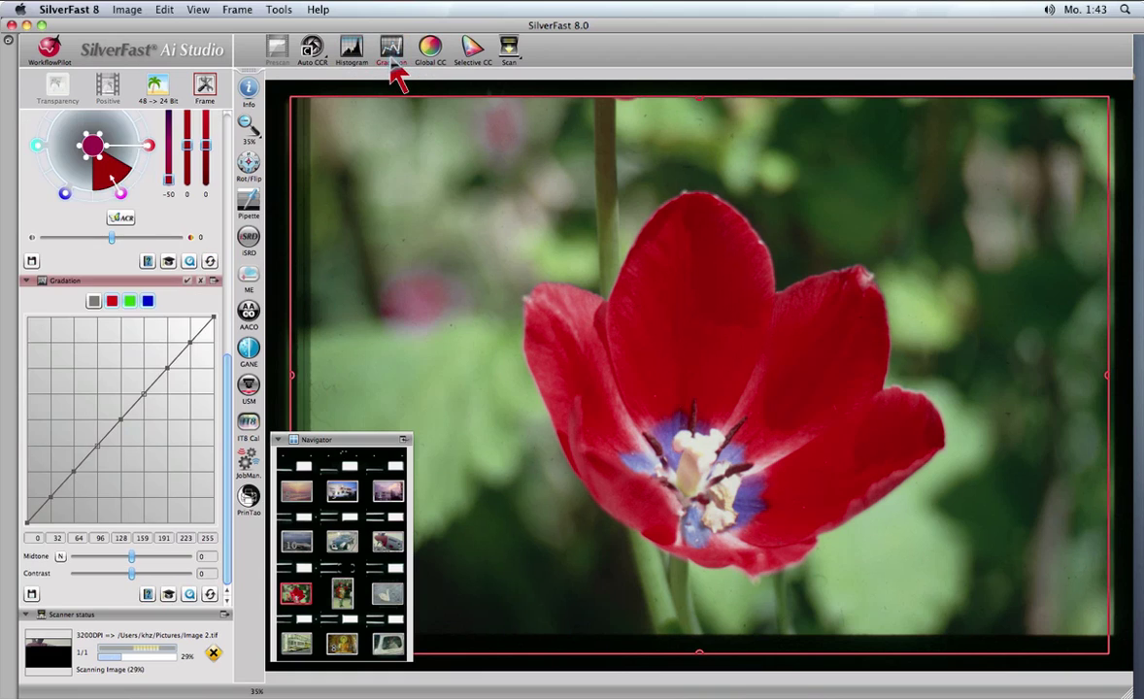
mouse_move(132, 556)
left_mouse_down()
mouse_move(117, 558)
mouse_move(144, 559)
left_mouse_up()
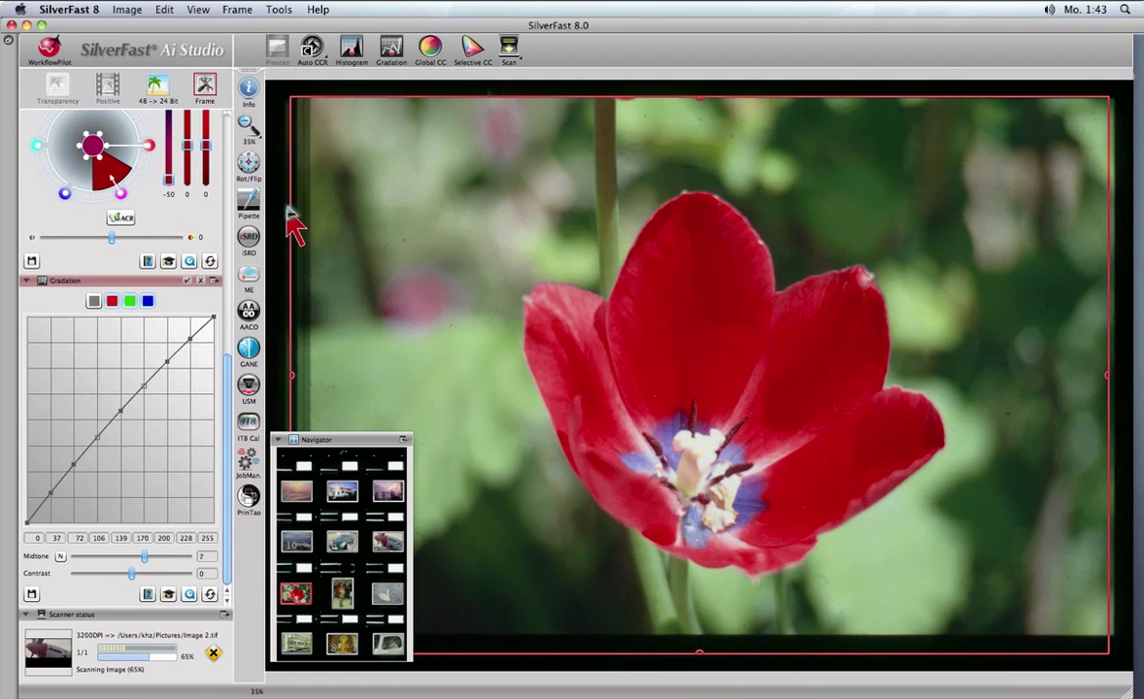
left_click(354, 66)
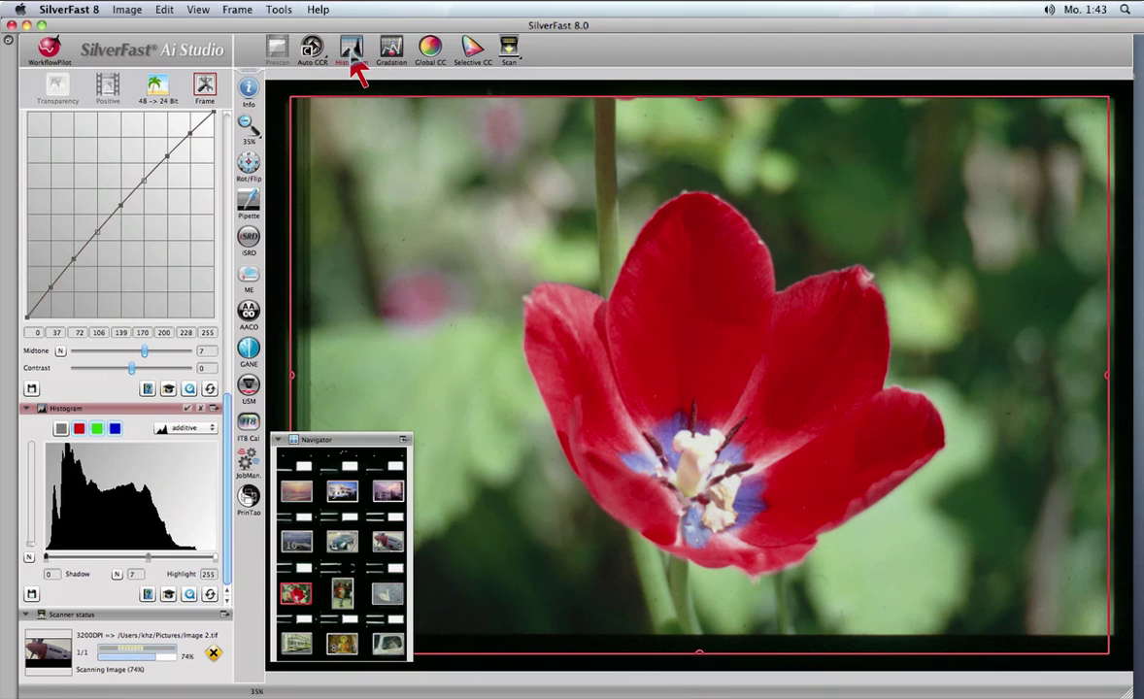
left_click(199, 431)
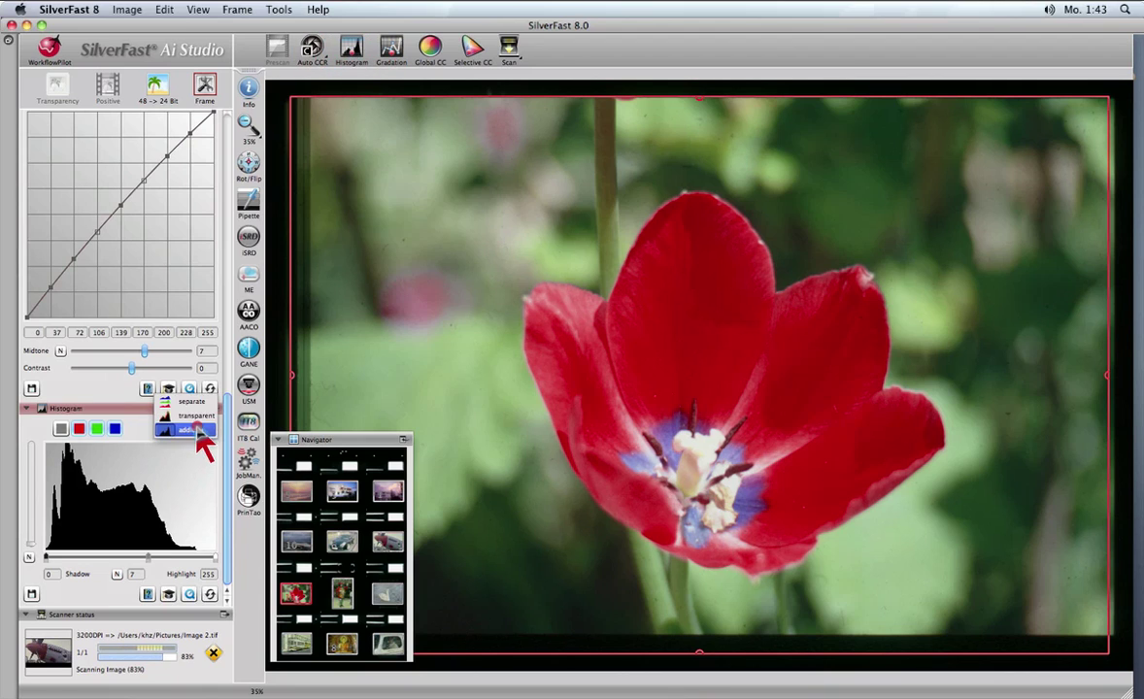
left_click(191, 401)
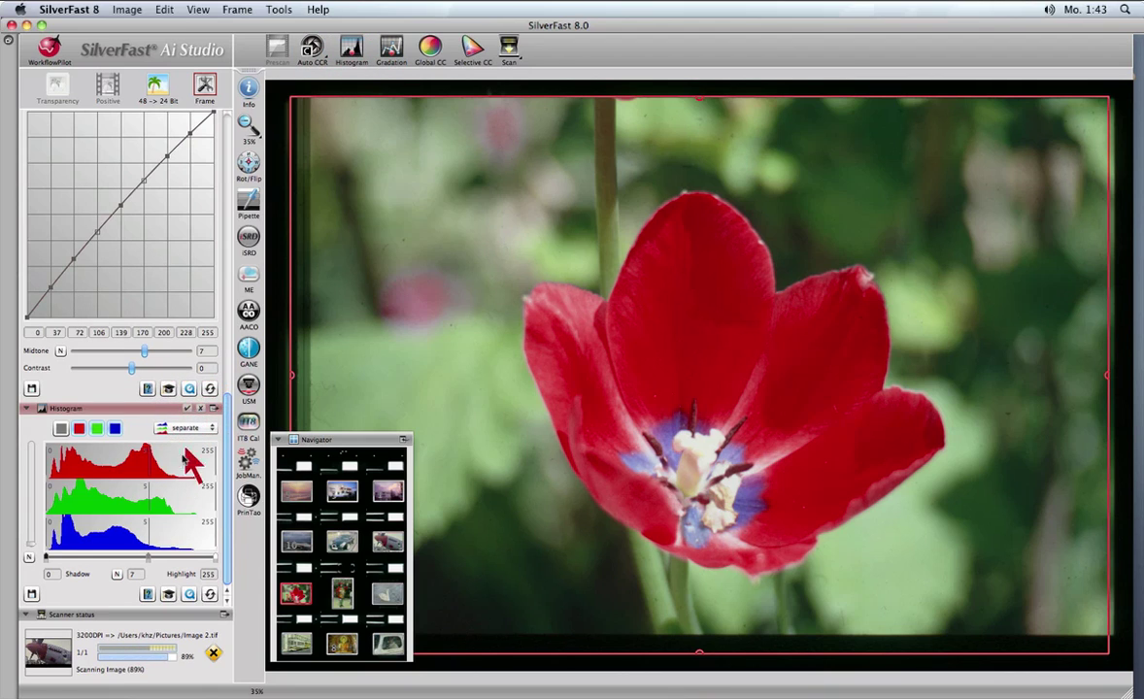
mouse_move(146, 501)
left_mouse_down()
mouse_move(125, 497)
mouse_move(153, 499)
left_mouse_up()
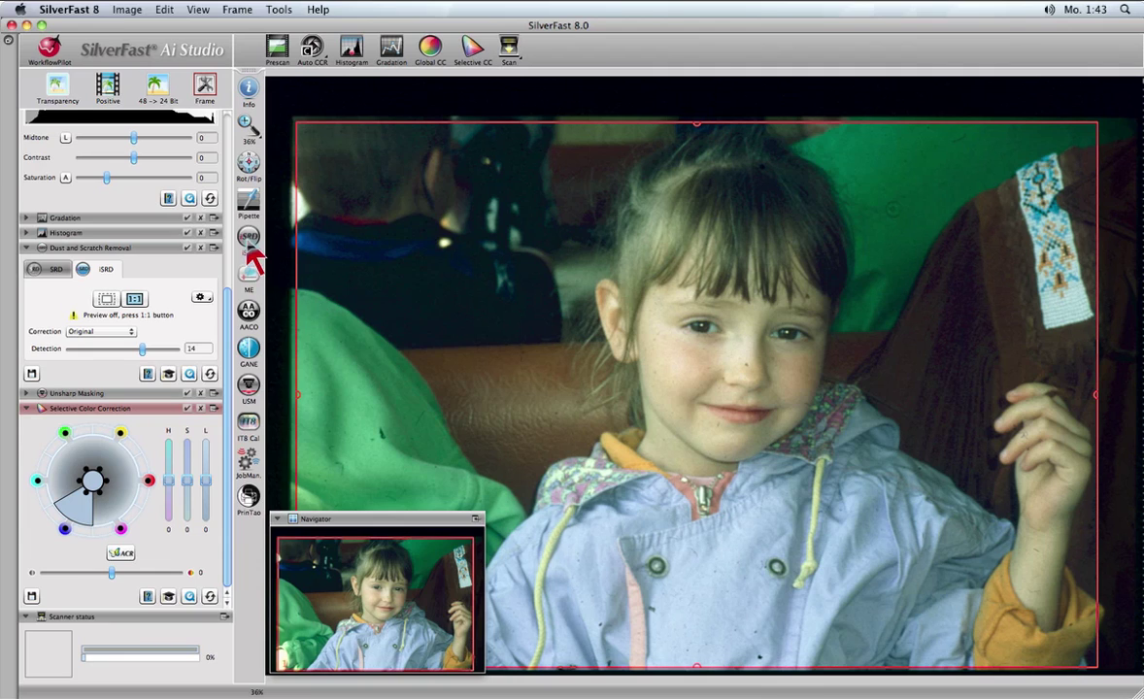
Open the iSRD Dust and Scratch Removal settings and enable the 1:1 preview of the girl's face.
left_click(249, 237)
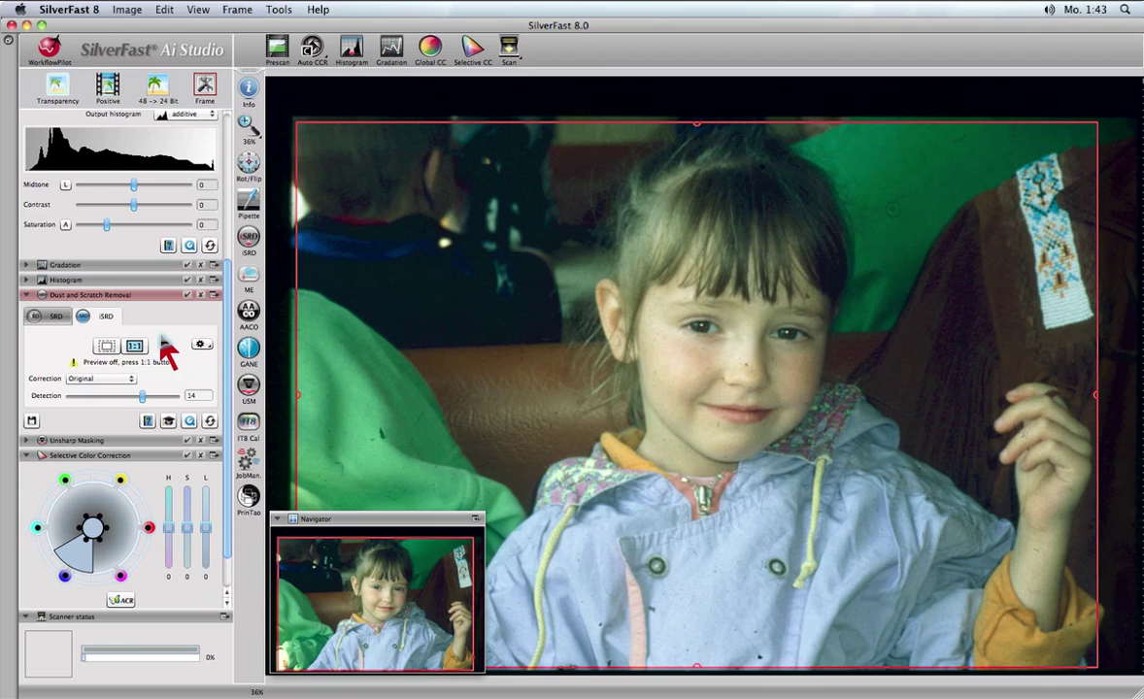
left_click(139, 349)
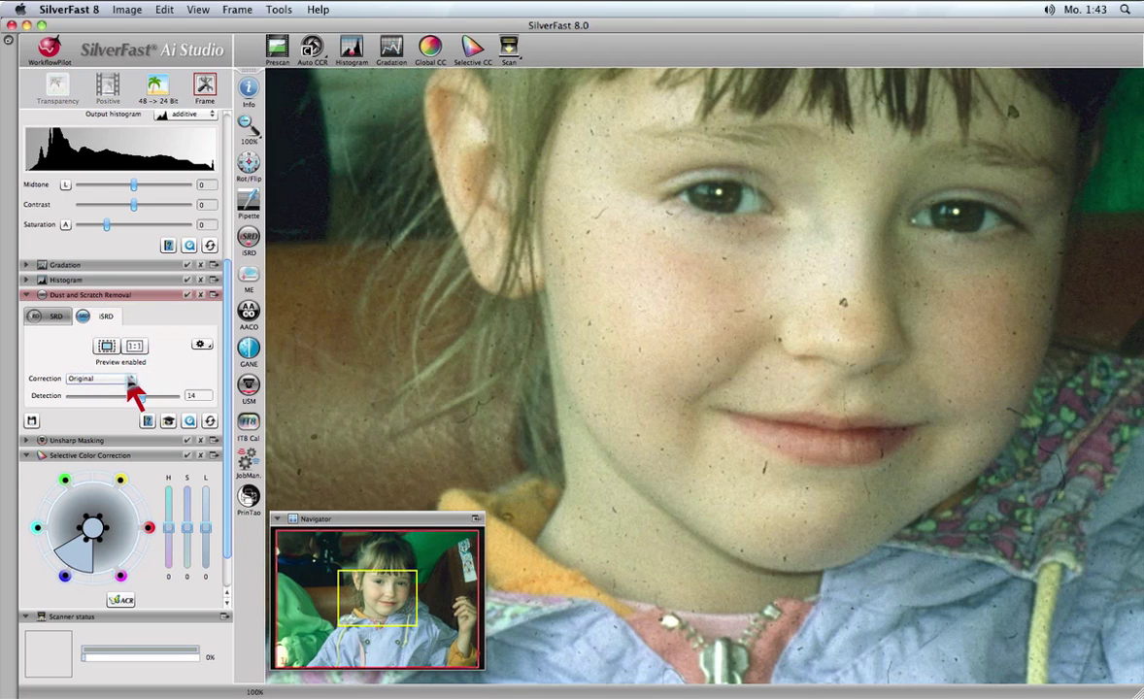
Set iSRD Correction to Mark to show the dust in red, then switch it to Correct.
left_click(128, 380)
left_click(120, 344)
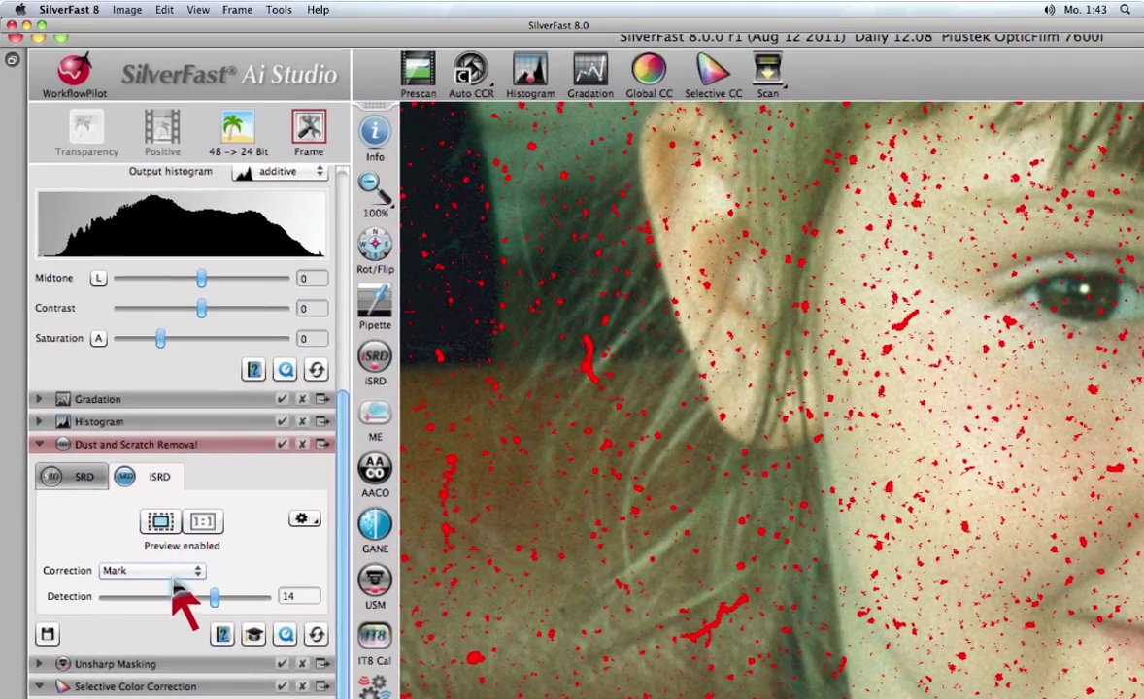
left_click(119, 380)
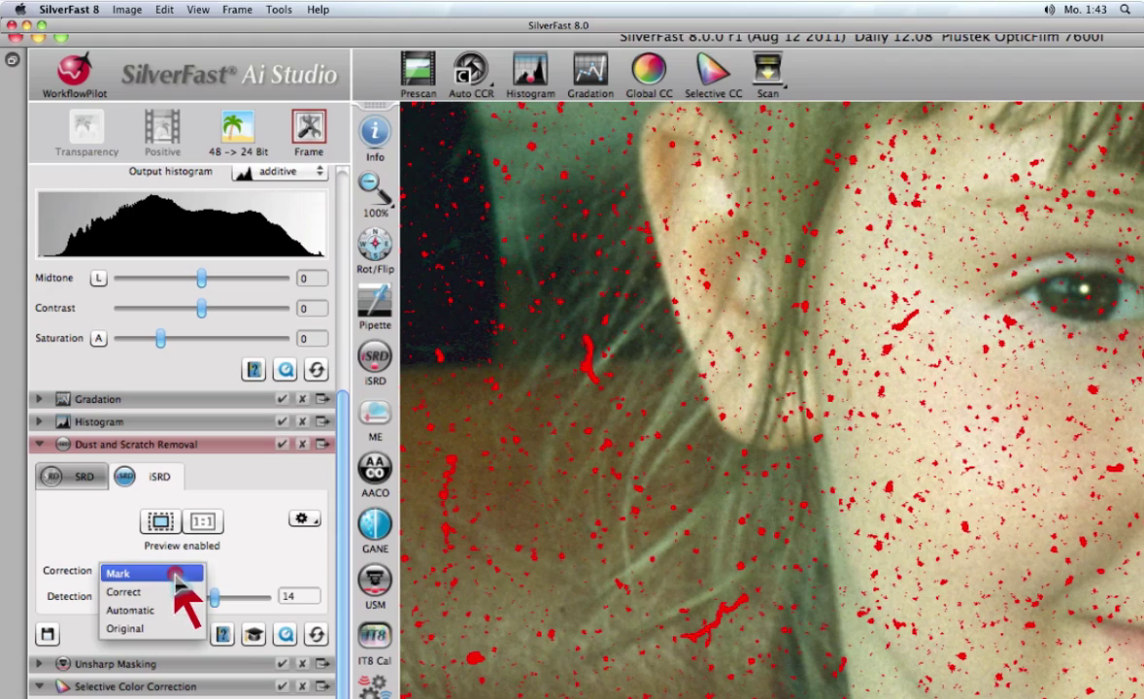
left_click(178, 592)
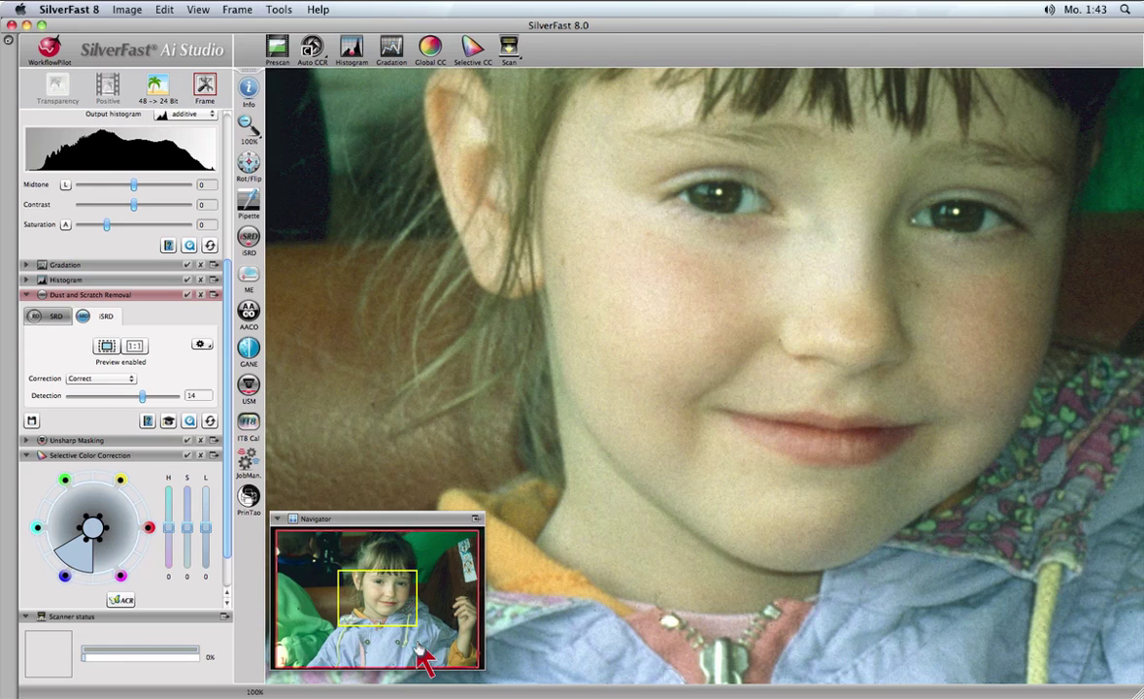
Pan the 1:1 view over the girl's jacket and face, then expand the Unsharp Masking section.
left_click_drag(382, 613, 391, 586)
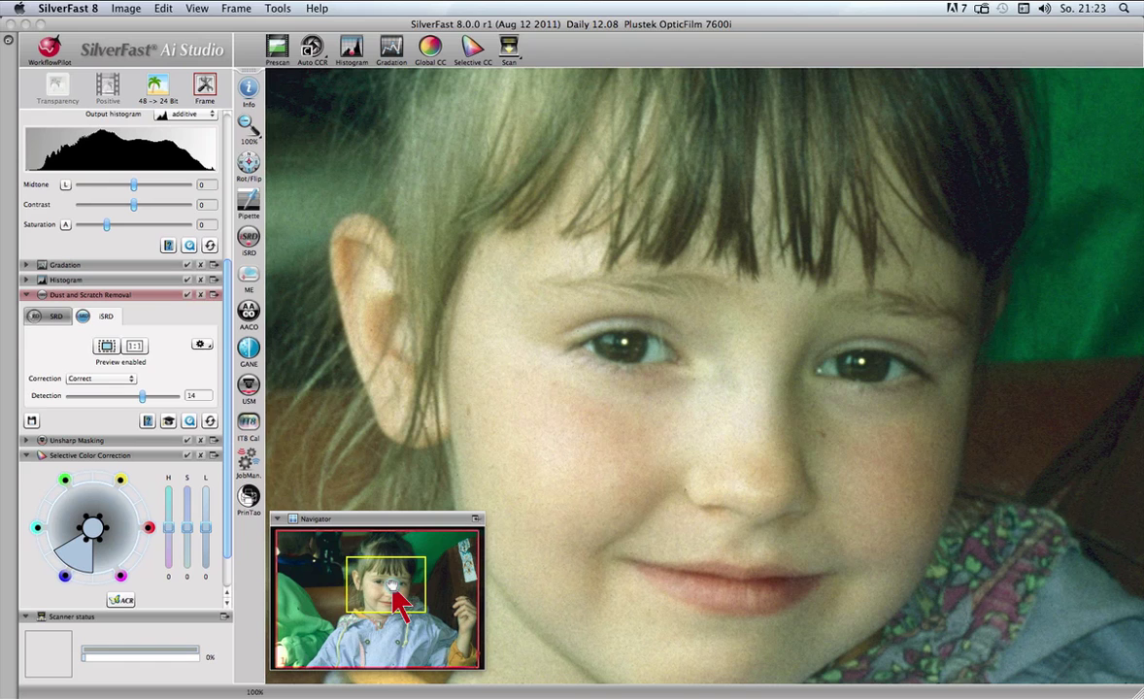
left_click_drag(398, 602, 366, 630)
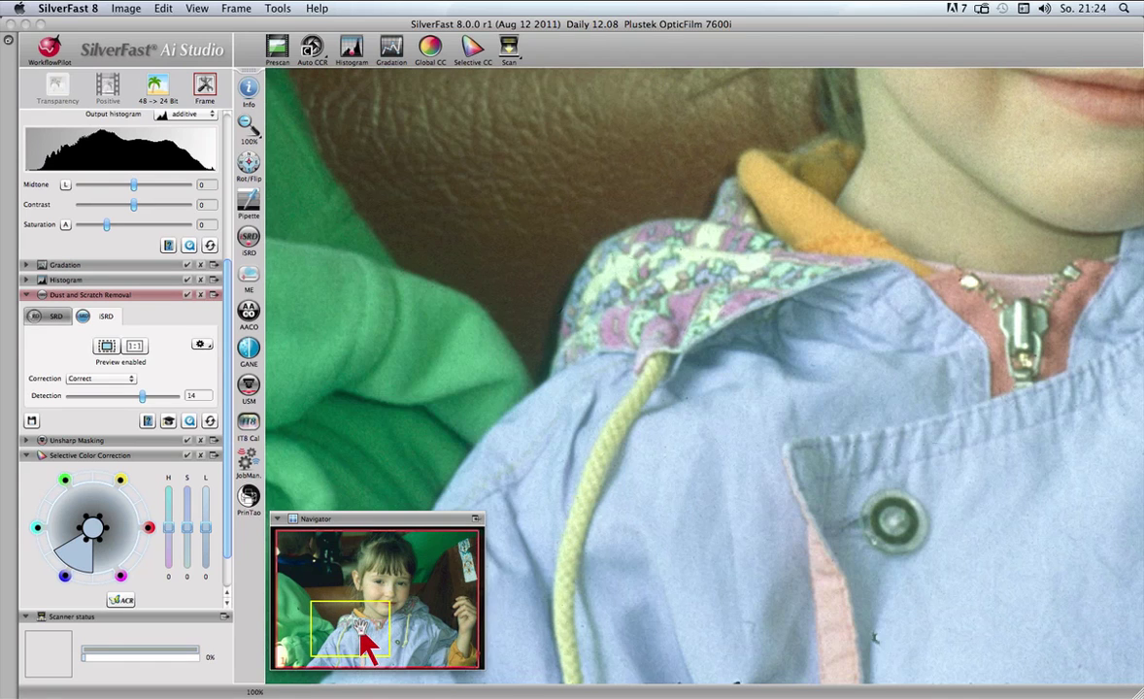
left_click_drag(364, 634, 423, 614)
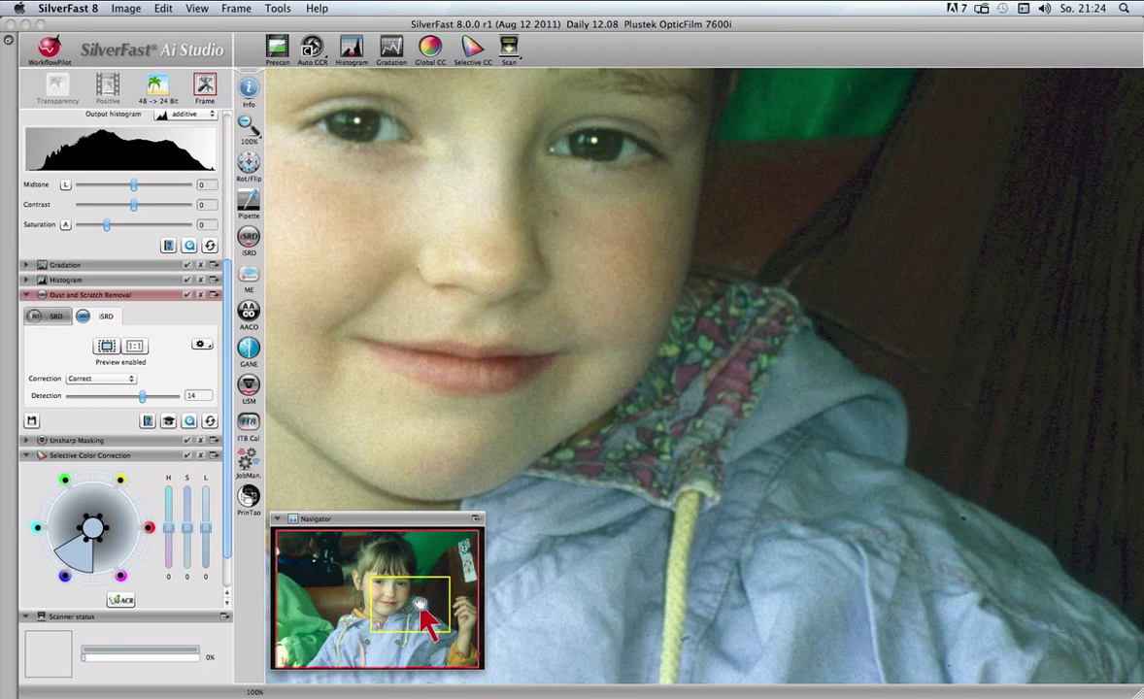
left_click_drag(420, 603, 389, 586)
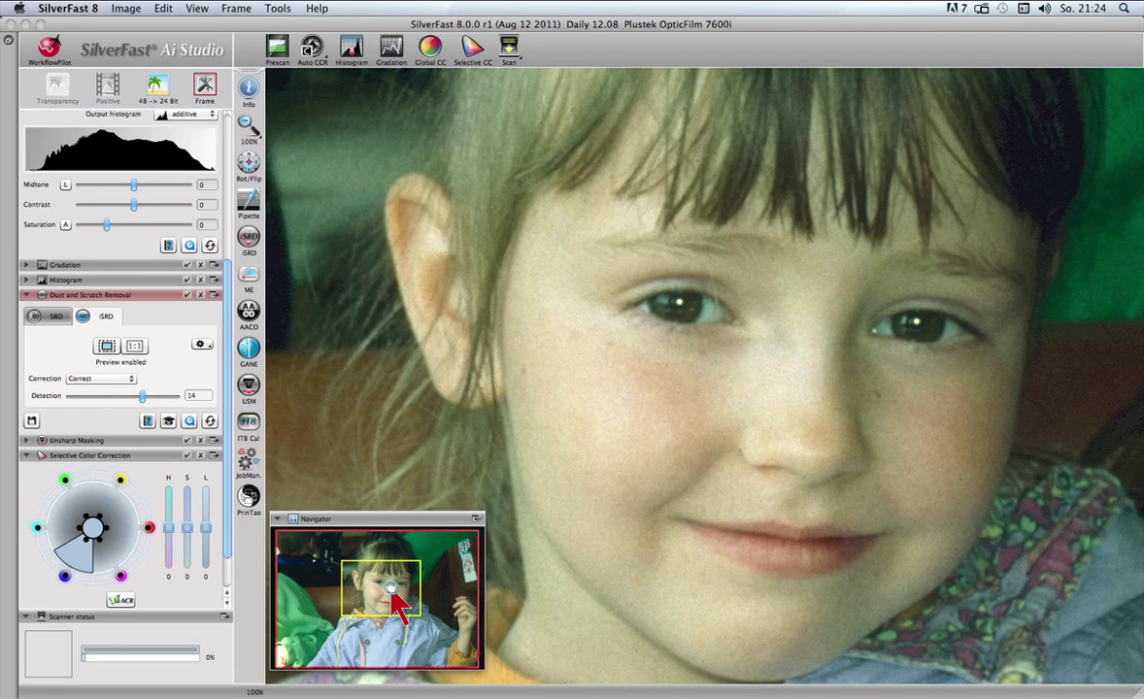
left_click_drag(389, 586, 394, 600)
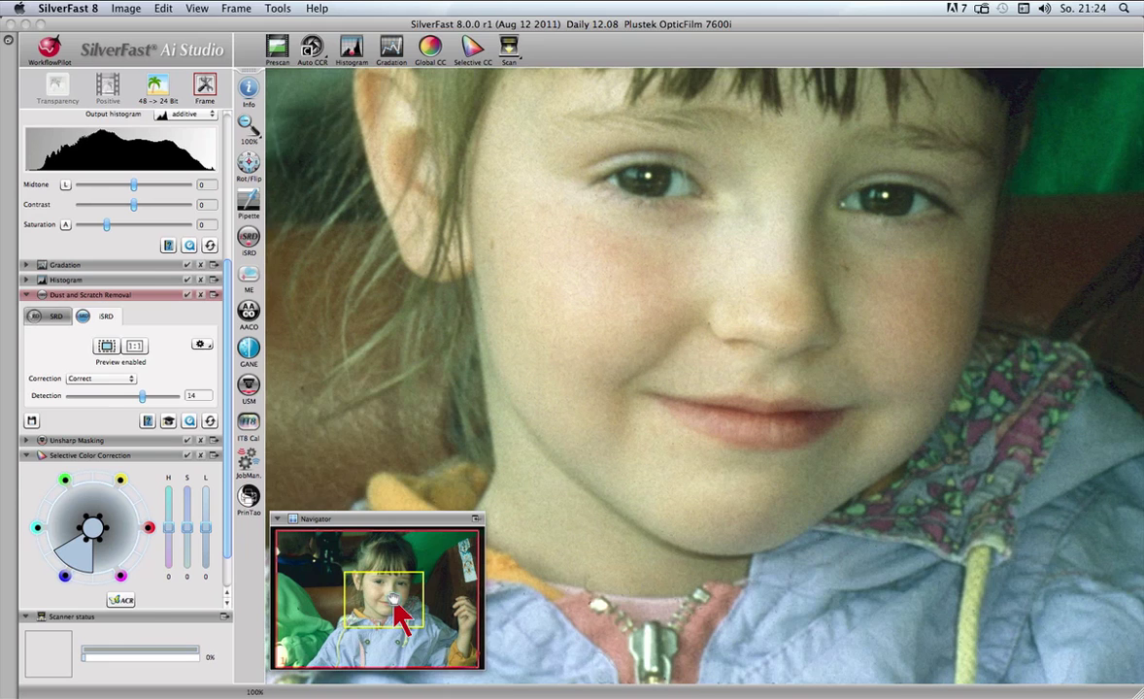
left_click(248, 387)
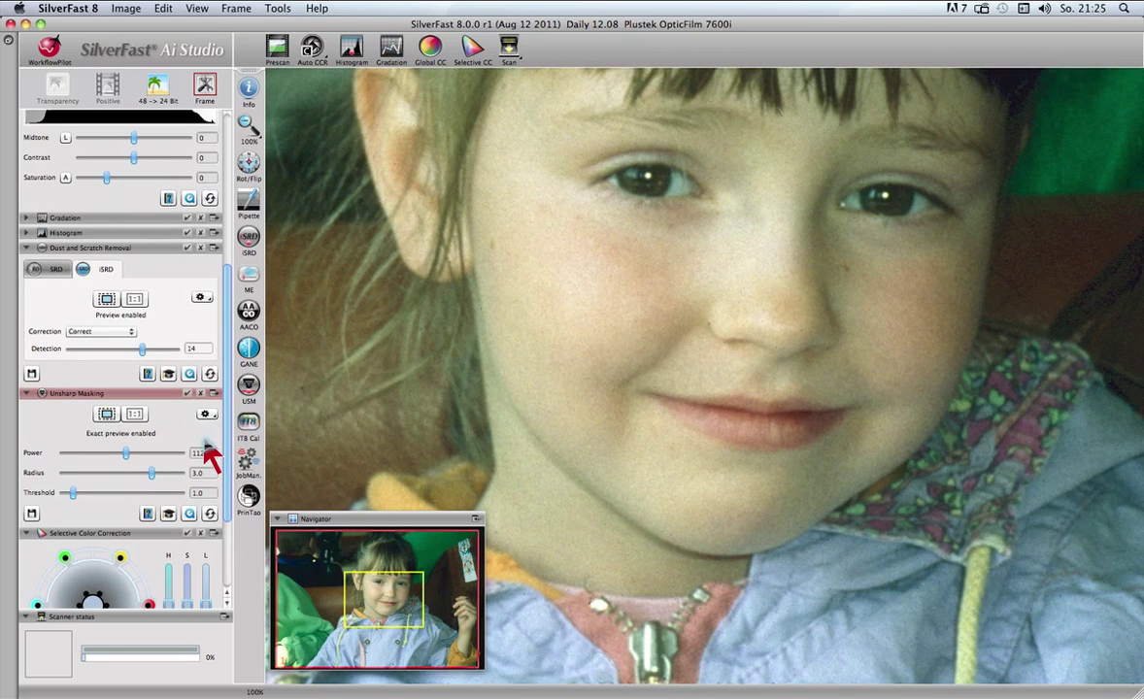
Sharpen with USM Power 270 and Radius 2.7, then view the finished 2400 dpi slide scan.
left_click(133, 452)
left_click_drag(133, 453, 165, 456)
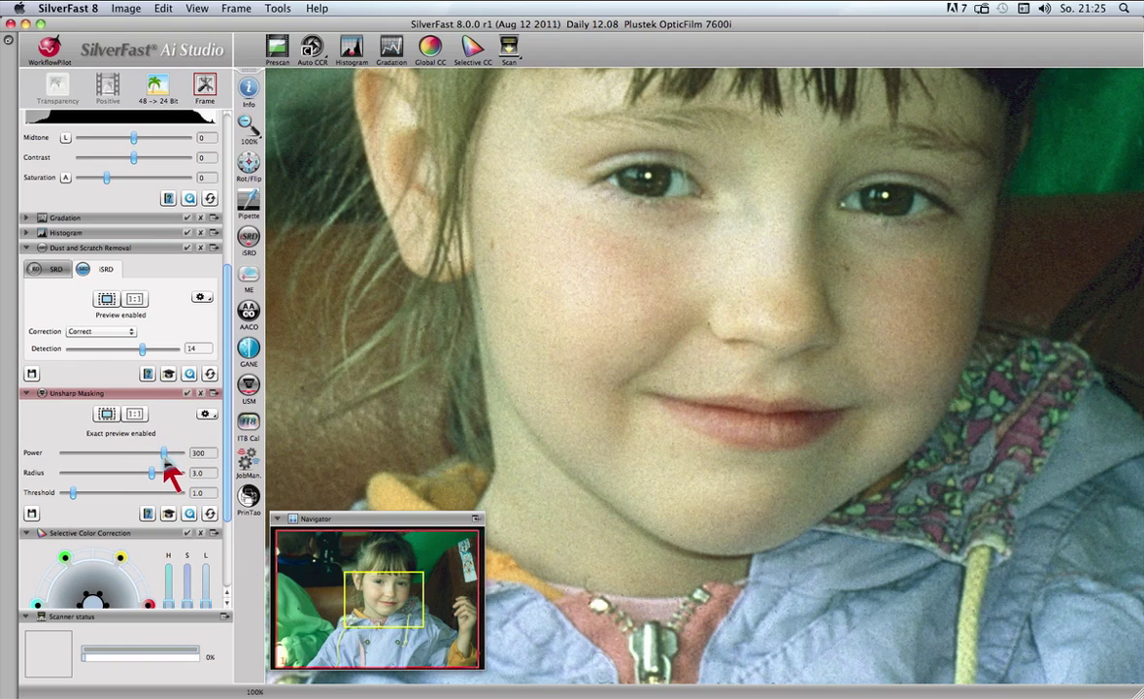
left_click_drag(166, 463, 143, 474)
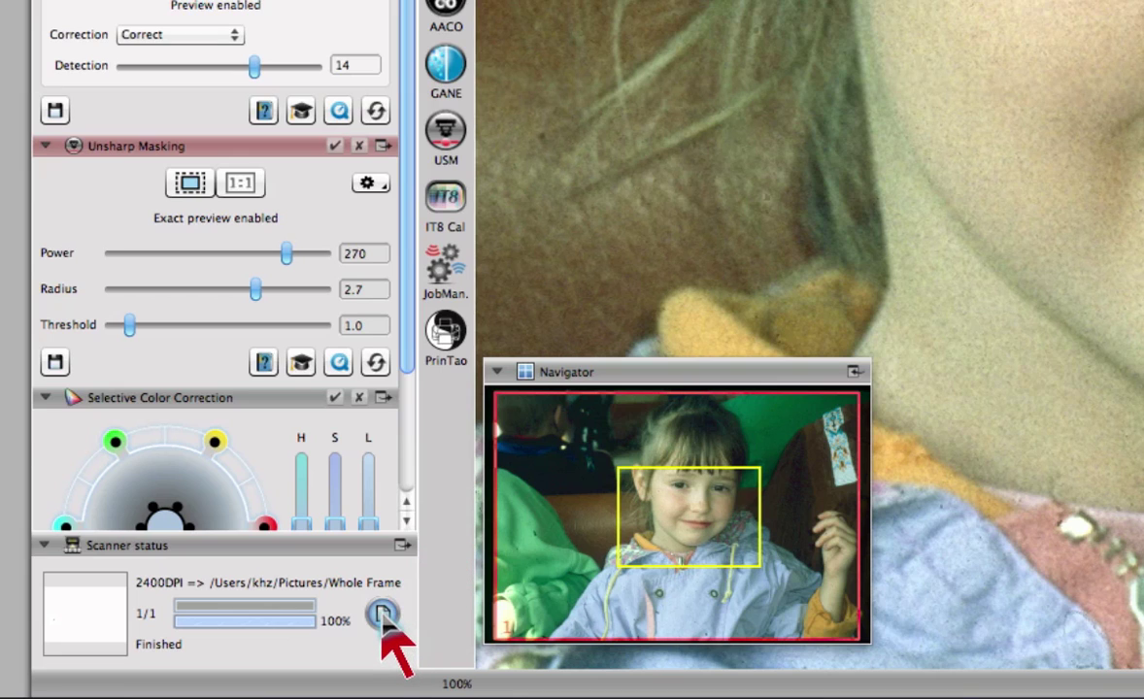
left_click(382, 612)
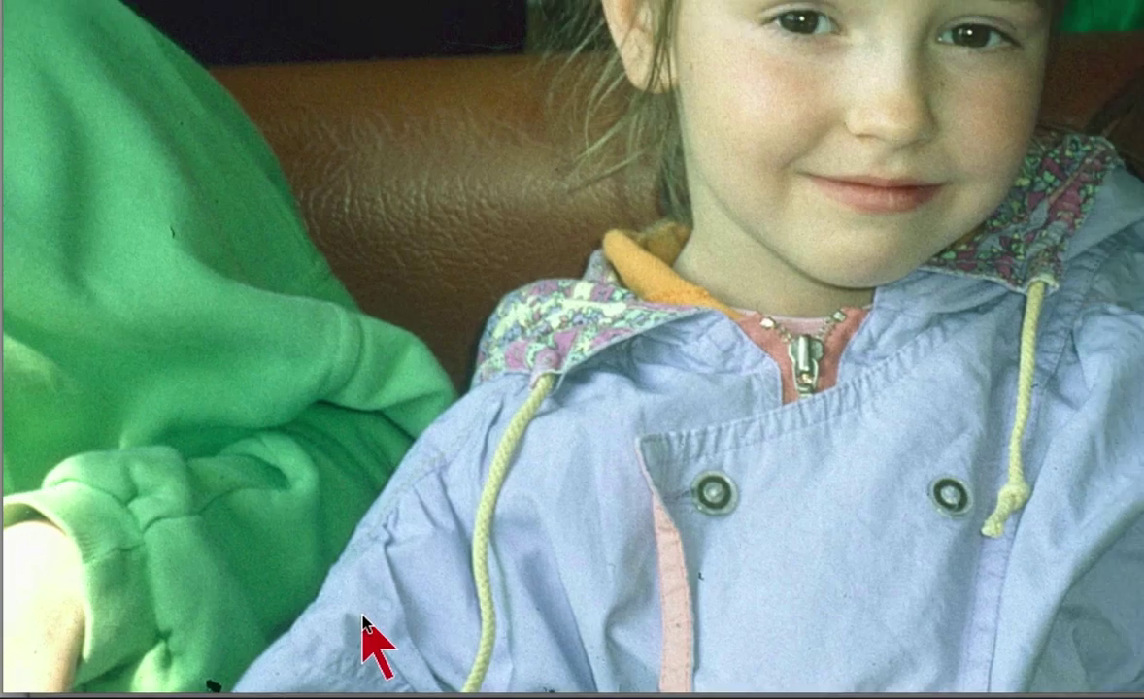